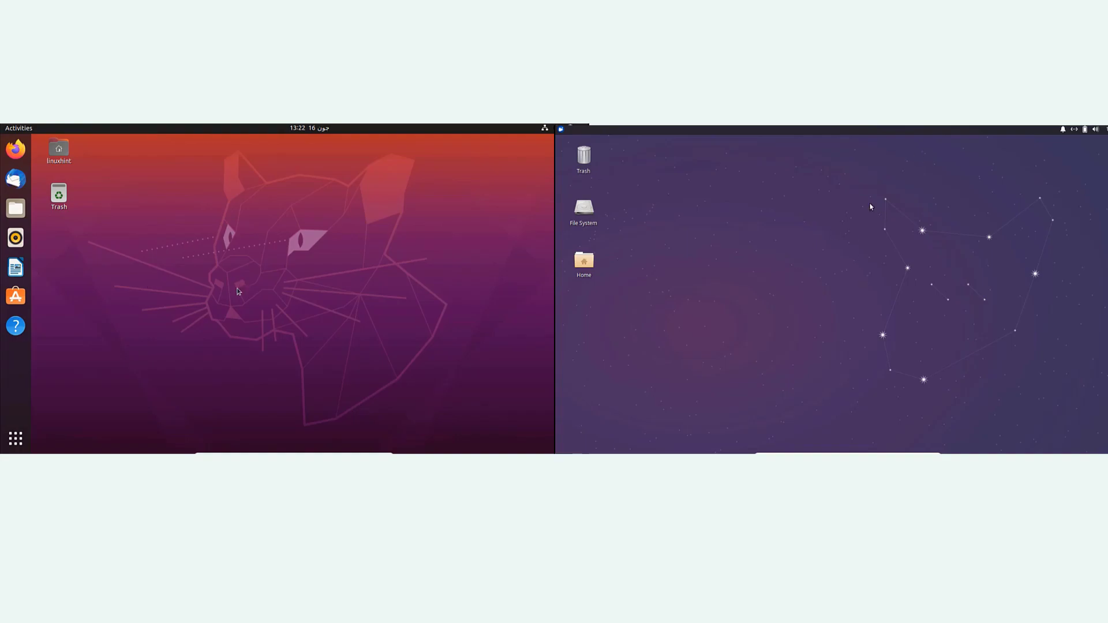
Step: Open the Whisker applications menu on the Xubuntu panel
{"action": "left_click", "coordinate": [559, 131]}
Step: Open a terminal on Ubuntu with Ctrl+Alt+T and launch the web browser from the dock
{"action": "key", "text": "ctrl+alt+t"}
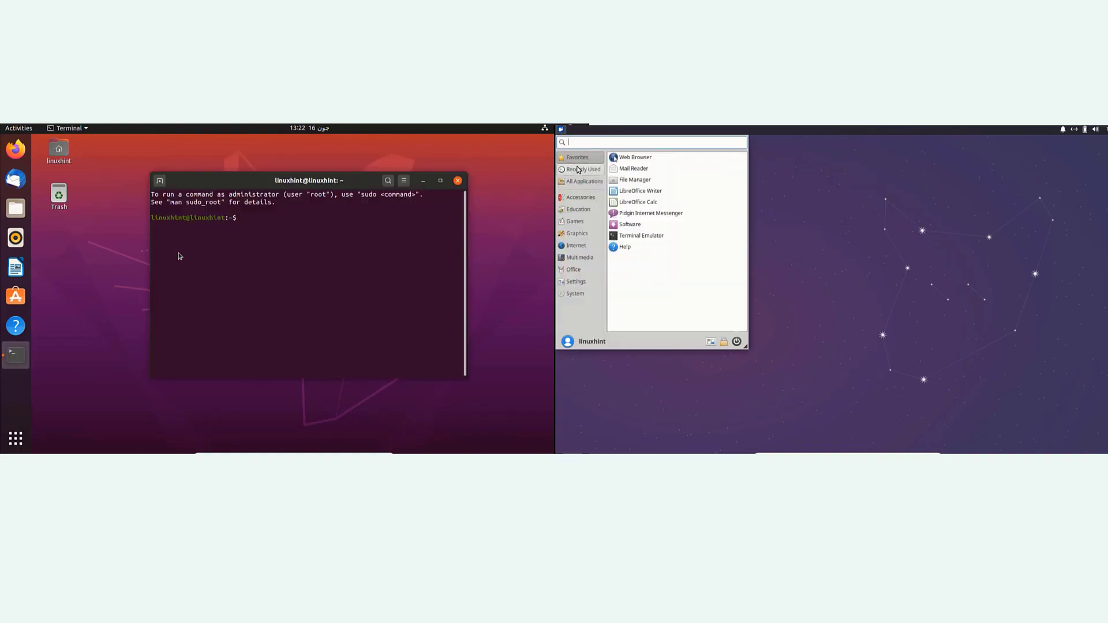
{"action": "left_click", "coordinate": [15, 149]}
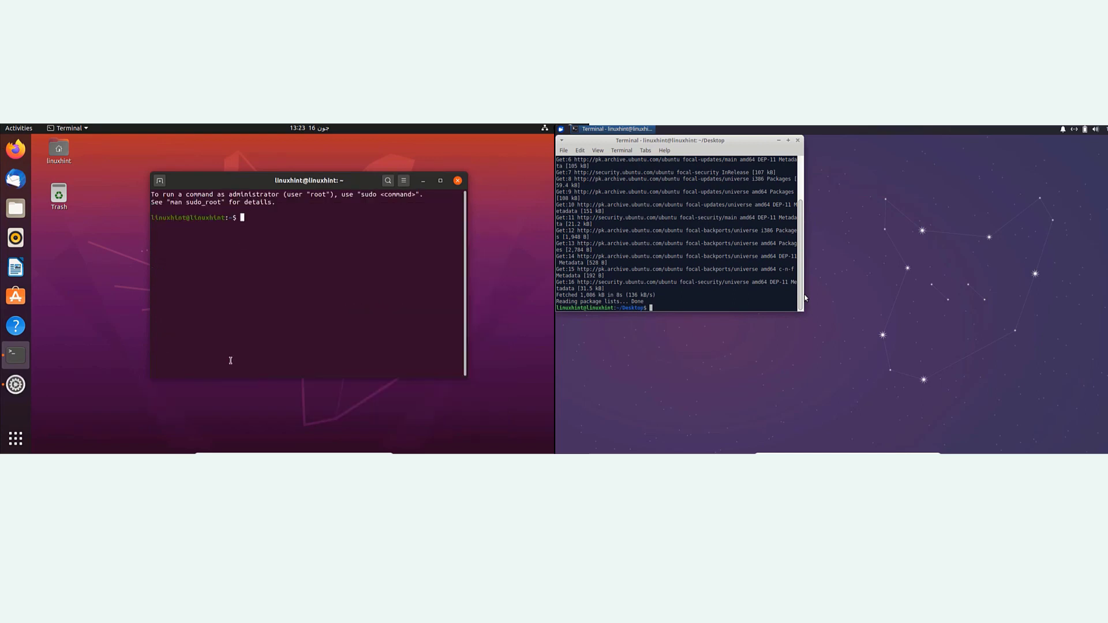
Step: Clear the Xubuntu terminal while Settings moves through Network, Bluetooth and Background pages
{"action": "key", "text": "alt+Tab"}
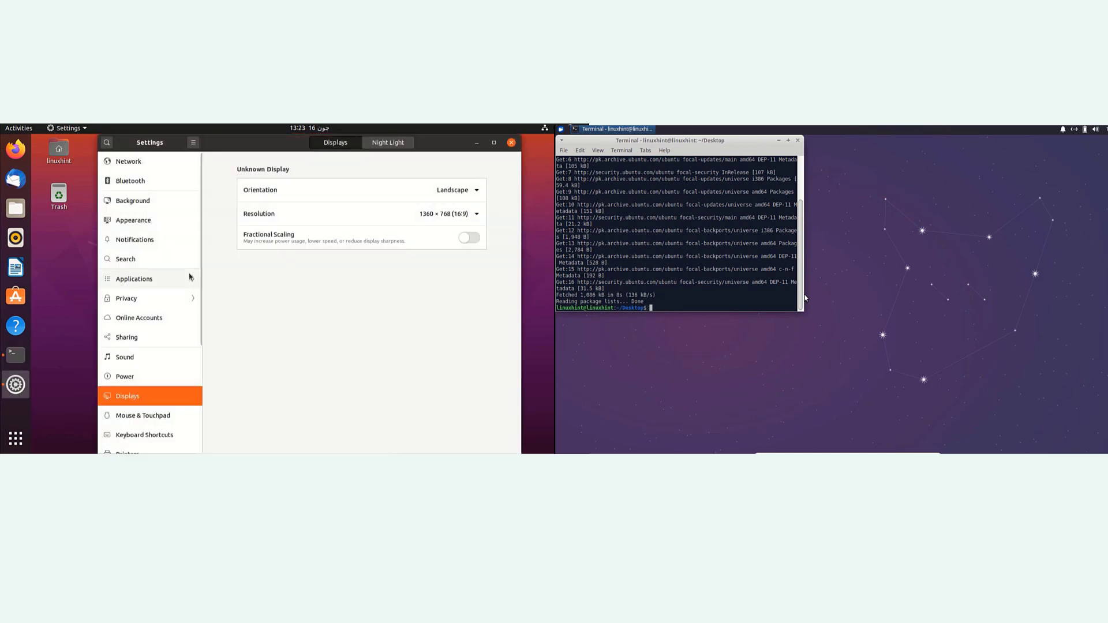
{"action": "type", "text": "clear"}
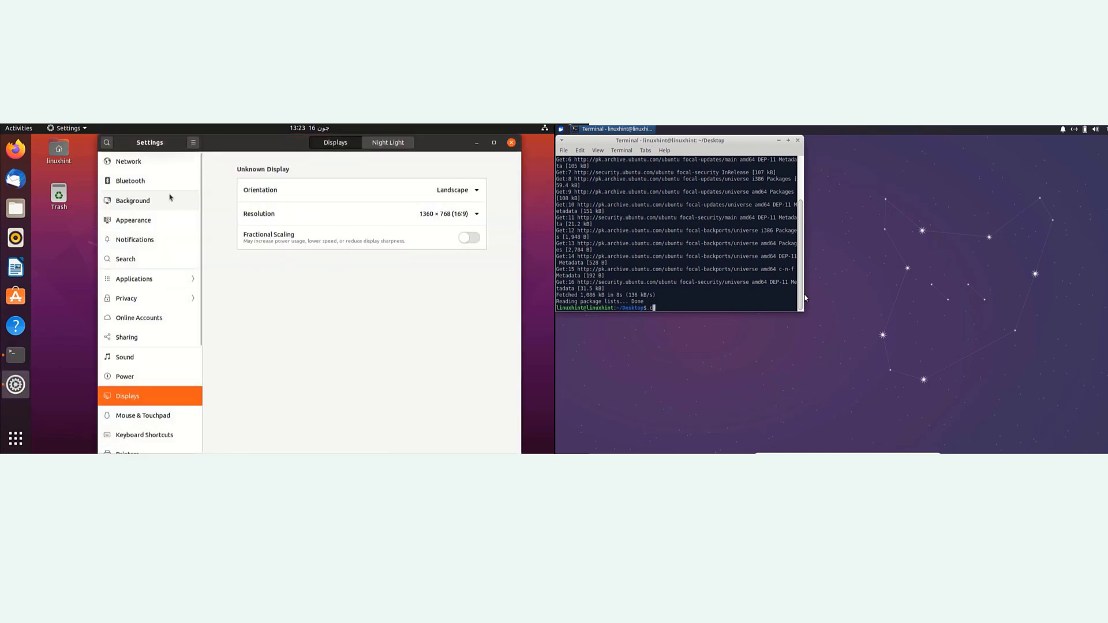
{"action": "left_click", "coordinate": [155, 162]}
{"action": "key", "text": "Return"}
{"action": "type", "text": "sudo"}
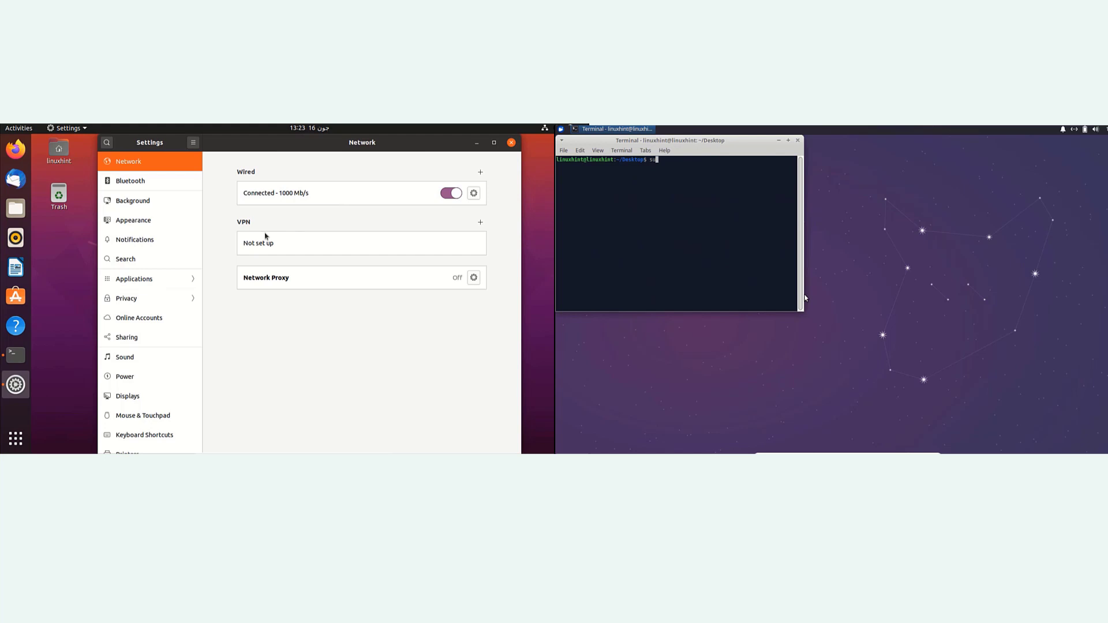
{"action": "left_click", "coordinate": [154, 189]}
{"action": "type", "text": "apt-g"}
{"action": "left_click", "coordinate": [157, 202]}
Step: Run 'sudo apt-get install iftop' on Xubuntu; toggle dock auto-hide on and off in Appearance
{"action": "type", "text": "et insta"}
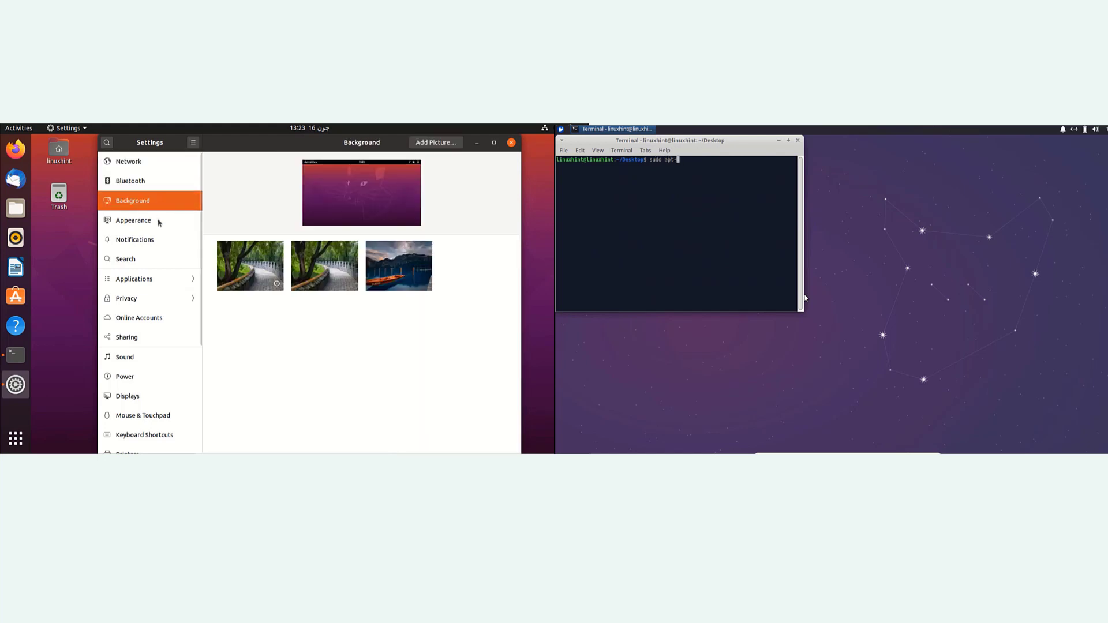
{"action": "left_click", "coordinate": [147, 220]}
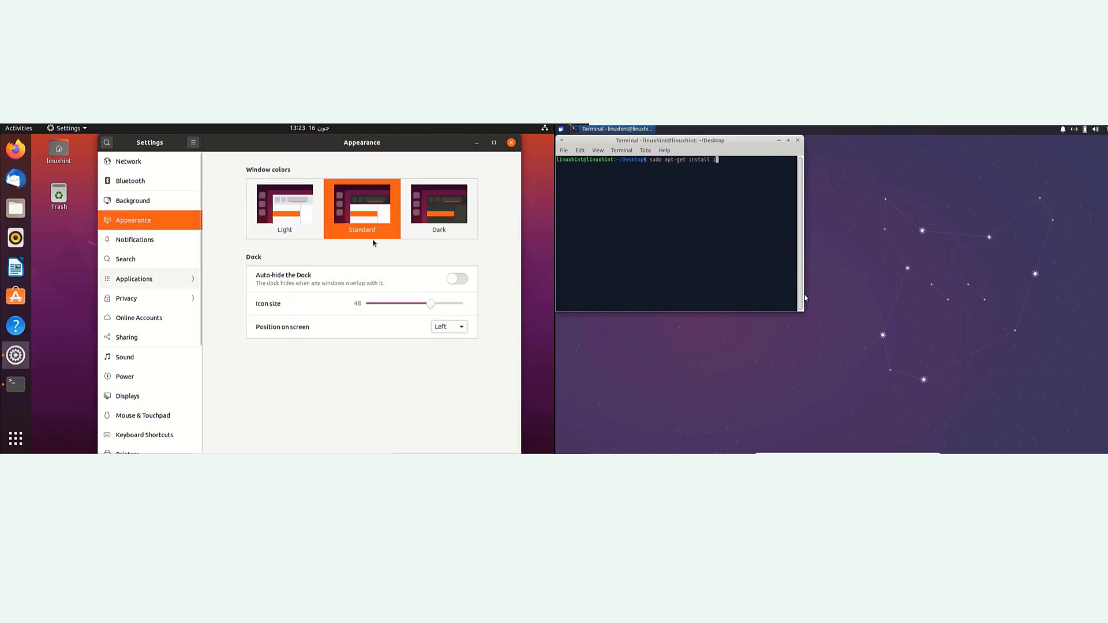
{"action": "type", "text": "ll iftop"}
{"action": "left_click", "coordinate": [460, 279]}
{"action": "left_click", "coordinate": [460, 279]}
{"action": "key", "text": "Return"}
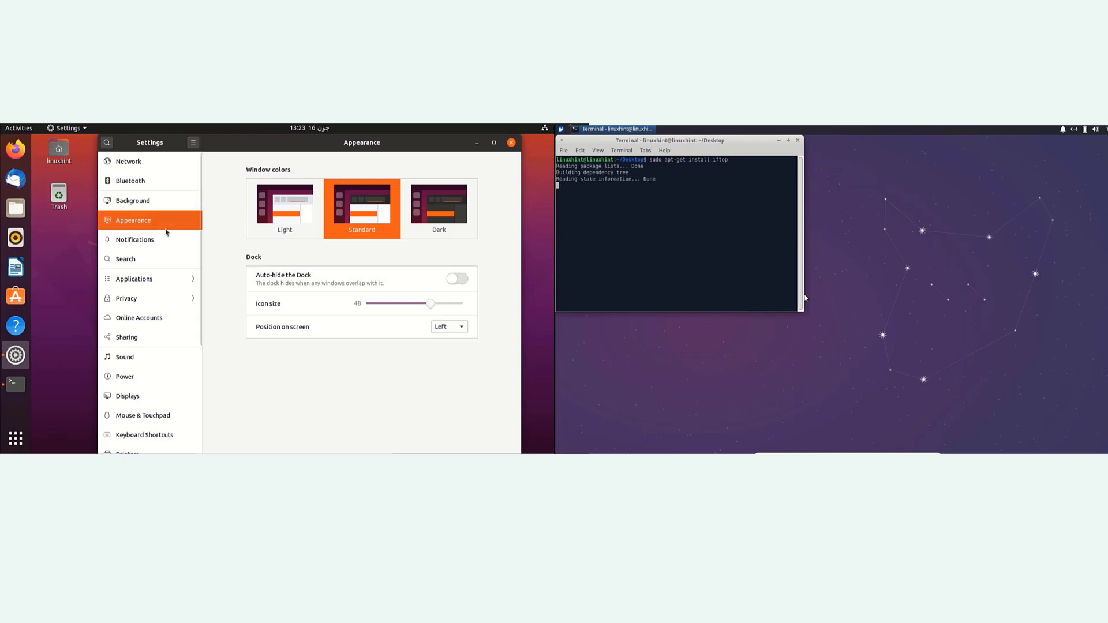
Step: Browse the Search, Notifications and Applications settings pages, then minimise the Xubuntu terminal
{"action": "left_click", "coordinate": [149, 254]}
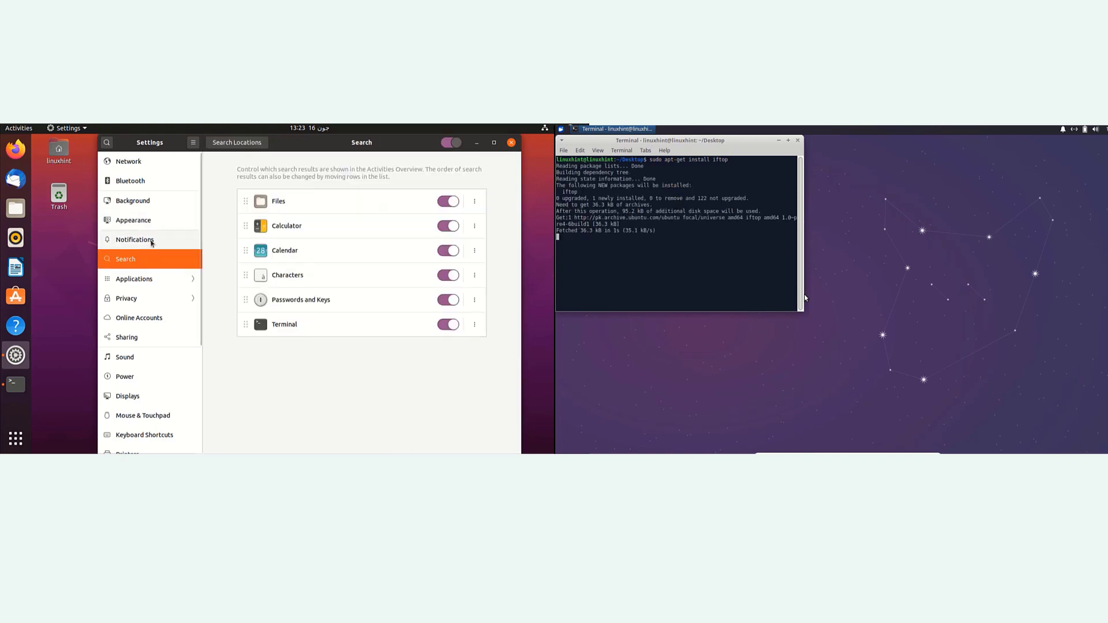
{"action": "left_click", "coordinate": [152, 241]}
{"action": "scroll", "coordinate": [378, 292], "scroll_direction": "down", "scroll_amount": 3}
{"action": "scroll", "coordinate": [378, 293], "scroll_direction": "up", "scroll_amount": 3}
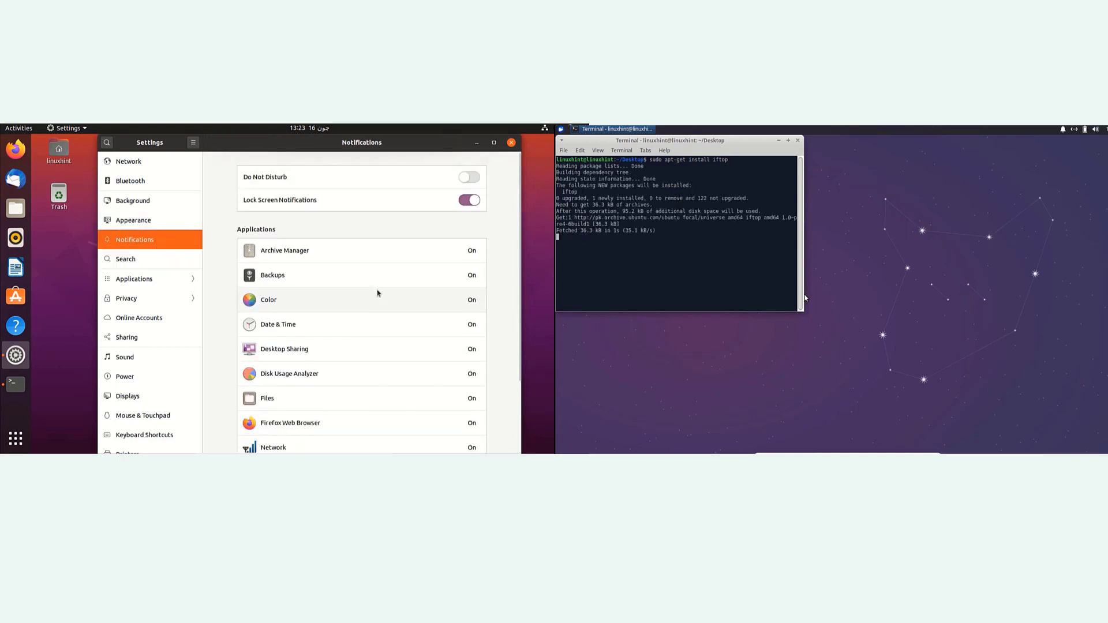
{"action": "left_click", "coordinate": [160, 257]}
{"action": "left_click", "coordinate": [151, 279]}
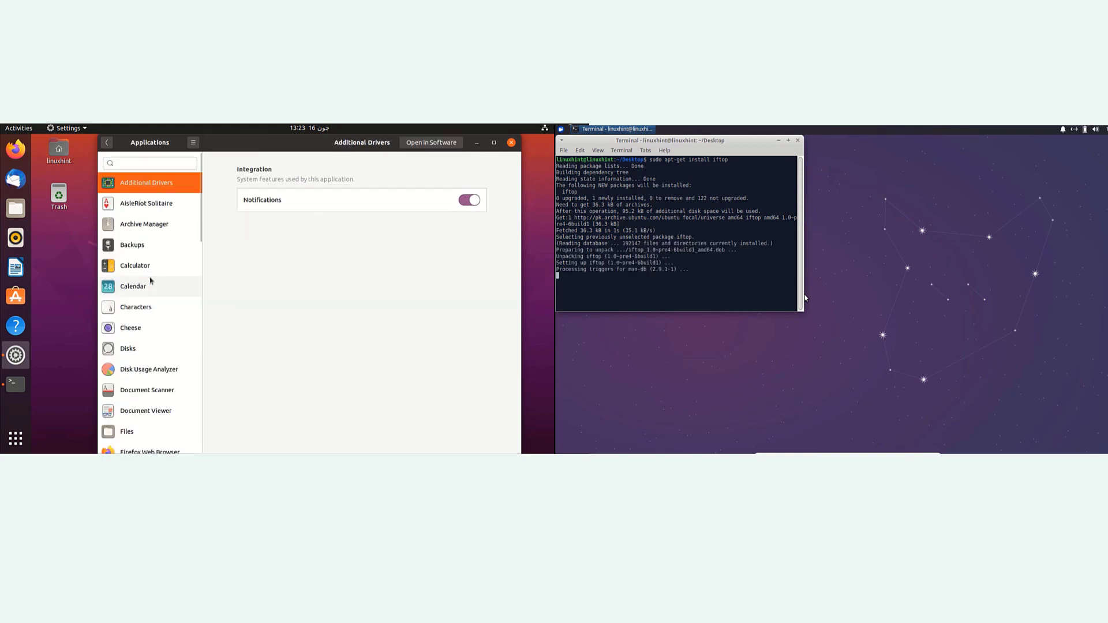
{"action": "scroll", "coordinate": [193, 246], "scroll_direction": "down", "scroll_amount": 5}
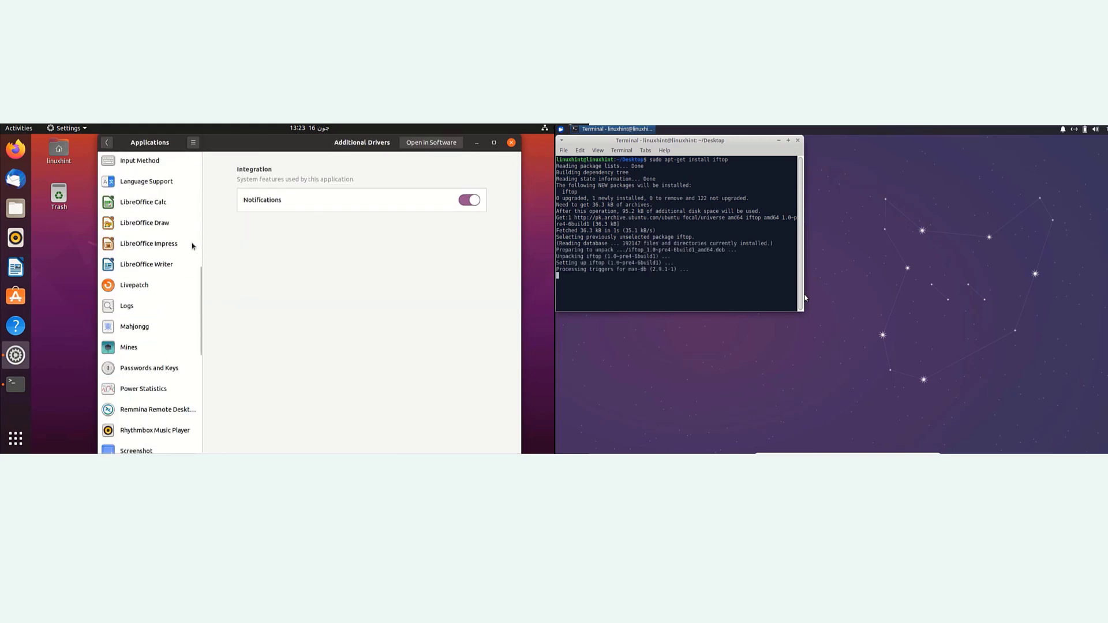
{"action": "scroll", "coordinate": [193, 246], "scroll_direction": "down", "scroll_amount": 6}
{"action": "scroll", "coordinate": [193, 246], "scroll_direction": "up", "scroll_amount": 15}
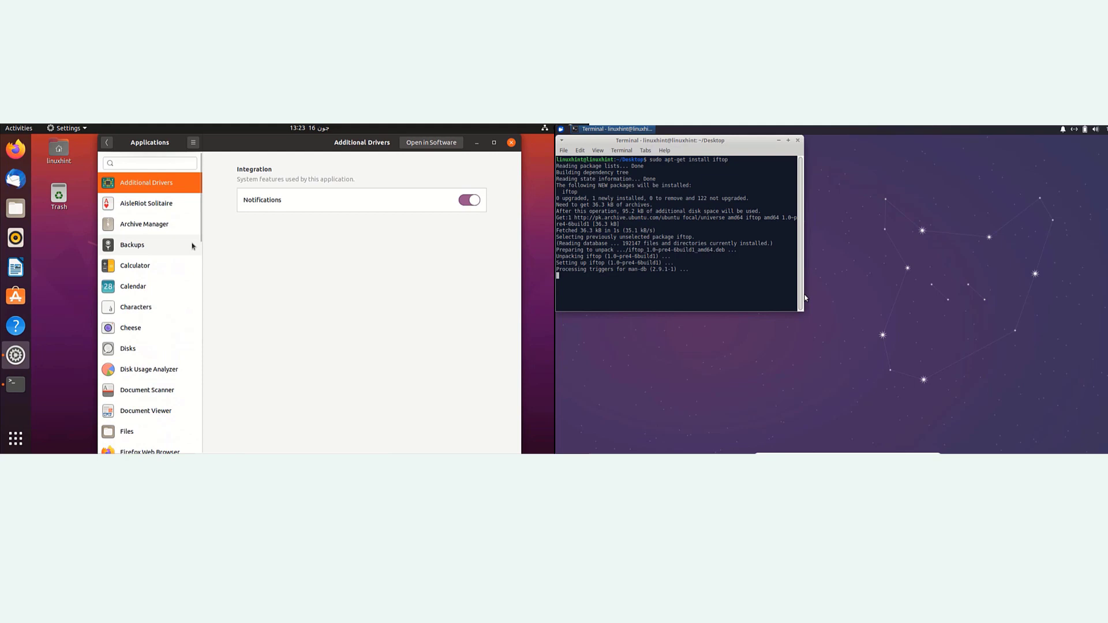
{"action": "scroll", "coordinate": [193, 246], "scroll_direction": "down", "scroll_amount": 6}
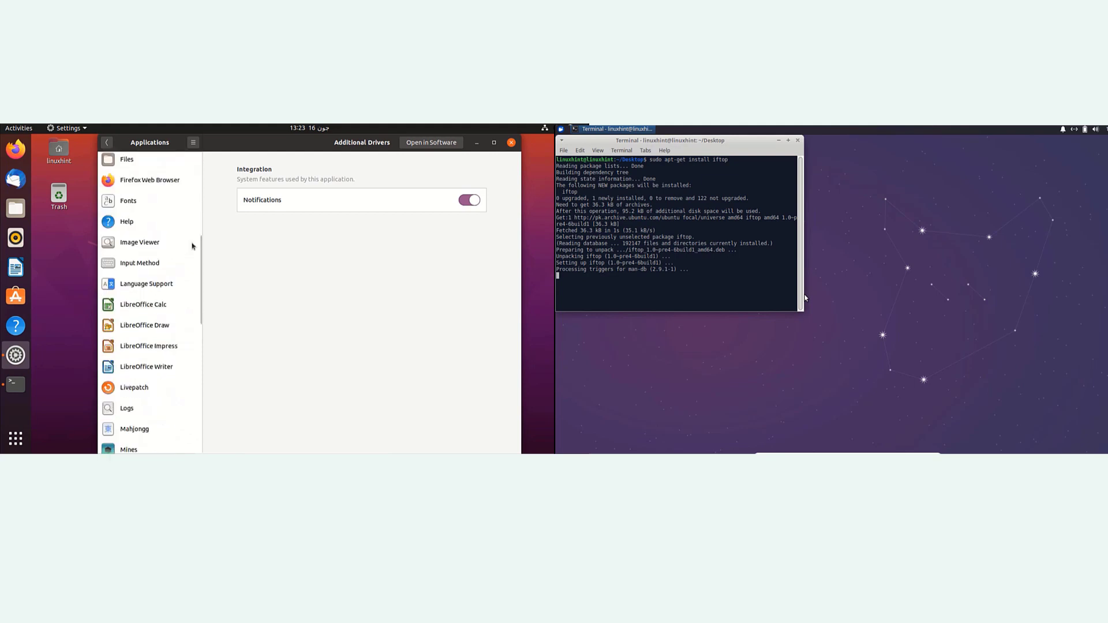
{"action": "scroll", "coordinate": [193, 247], "scroll_direction": "down", "scroll_amount": 6}
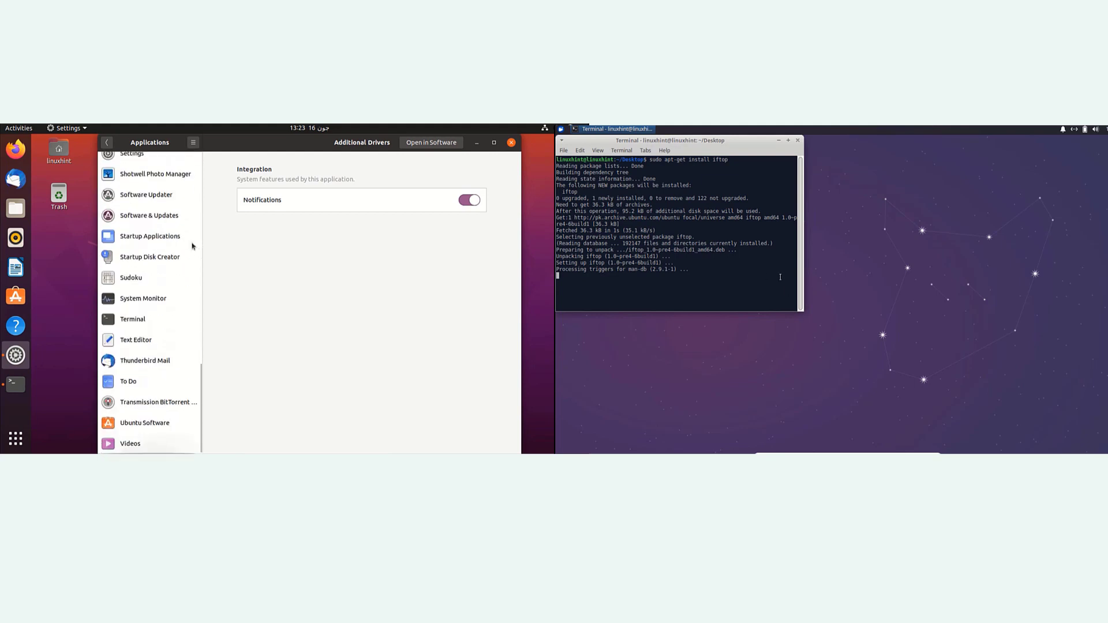
{"action": "scroll", "coordinate": [168, 297], "scroll_direction": "up", "scroll_amount": 6}
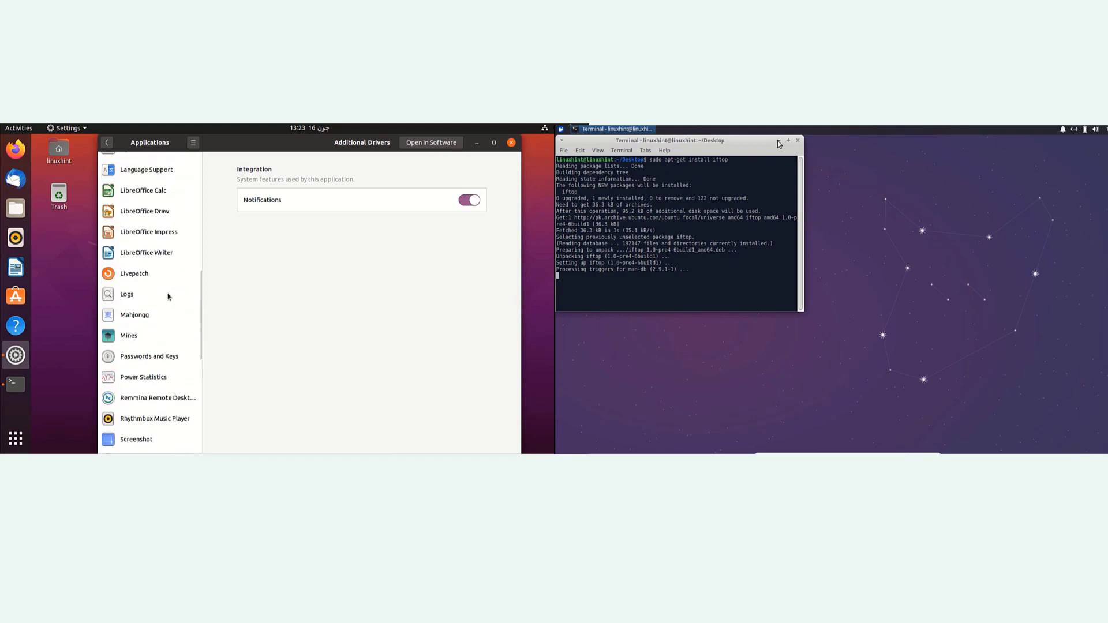
{"action": "left_click", "coordinate": [779, 140]}
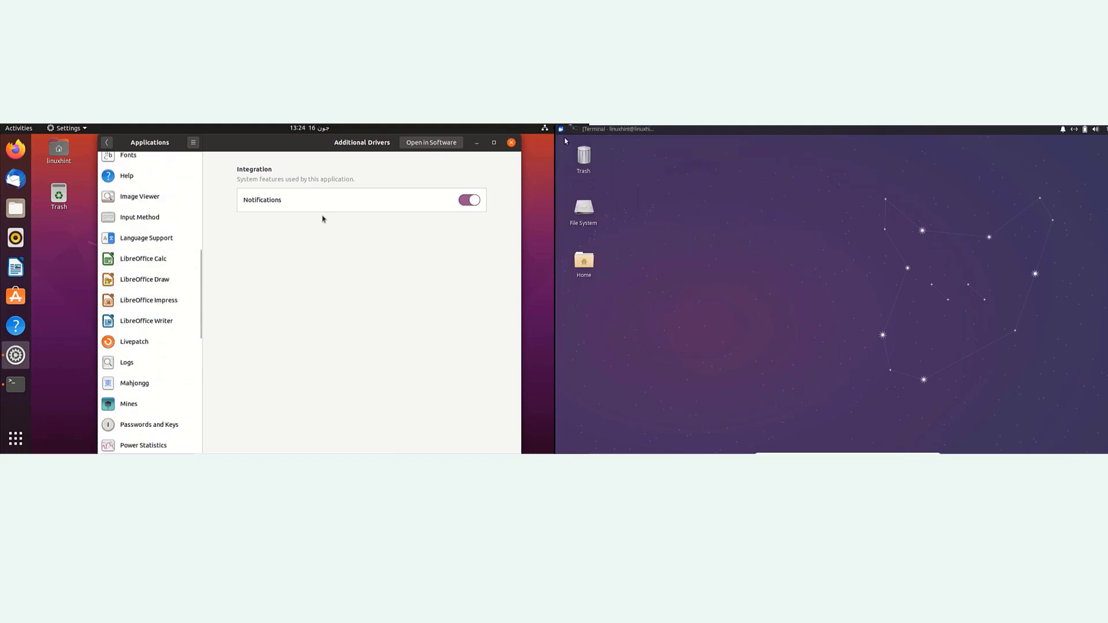
Step: Open the Privacy section in Settings and dismiss the Xubuntu applications menu
{"action": "left_click", "coordinate": [106, 142]}
{"action": "left_click", "coordinate": [564, 133]}
{"action": "scroll", "coordinate": [148, 226], "scroll_direction": "up", "scroll_amount": 5}
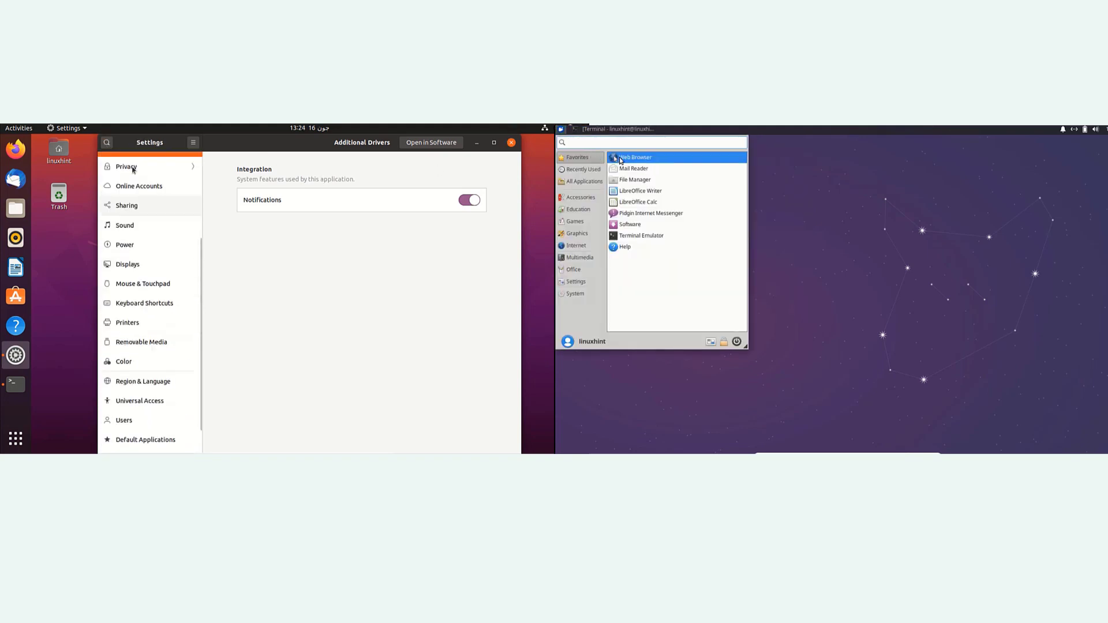
{"action": "left_click", "coordinate": [140, 226]}
{"action": "left_click", "coordinate": [621, 159]}
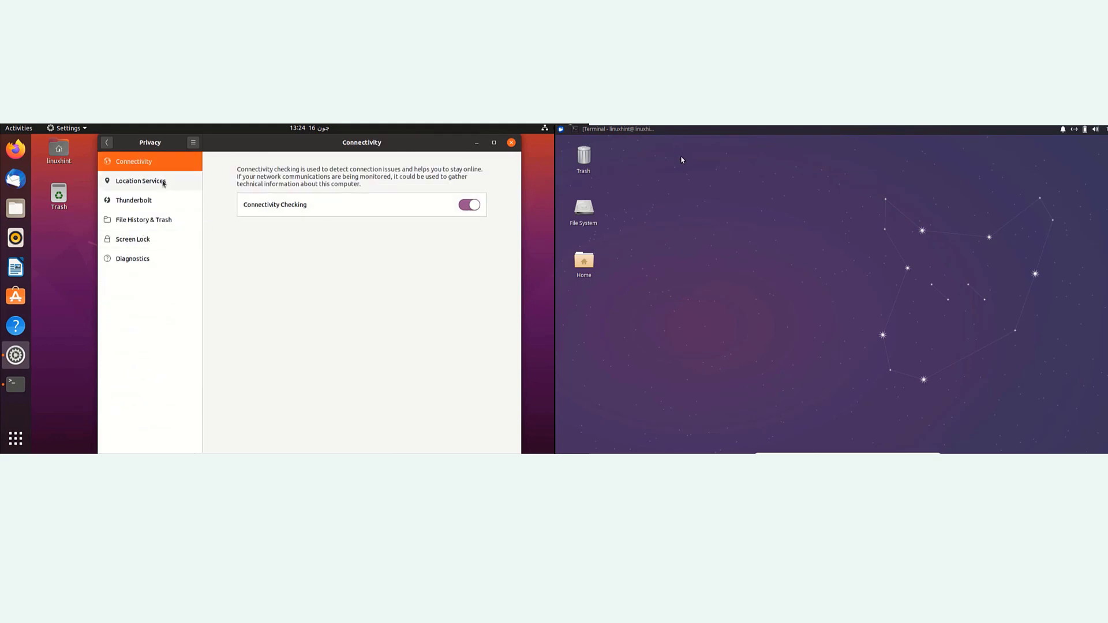
Step: Step through the Privacy panels, then return to the Bluetooth and Background pages
{"action": "left_click", "coordinate": [151, 181]}
{"action": "left_click", "coordinate": [149, 200]}
{"action": "left_click", "coordinate": [147, 220]}
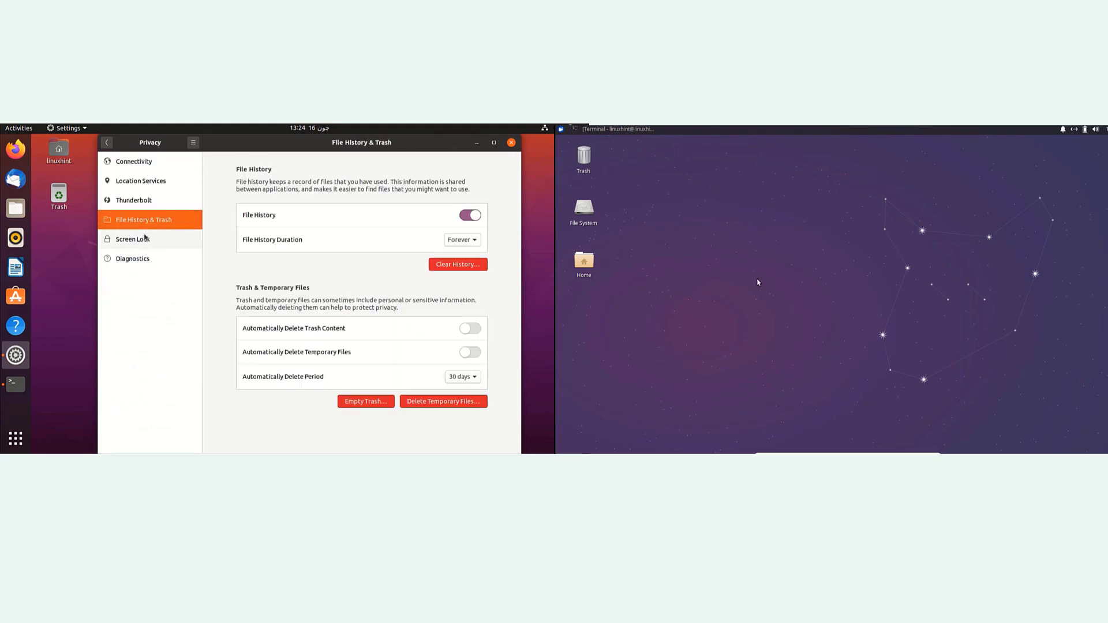
{"action": "left_click", "coordinate": [146, 239]}
{"action": "left_click", "coordinate": [144, 258]}
{"action": "left_click", "coordinate": [106, 142]}
{"action": "left_click", "coordinate": [131, 181]}
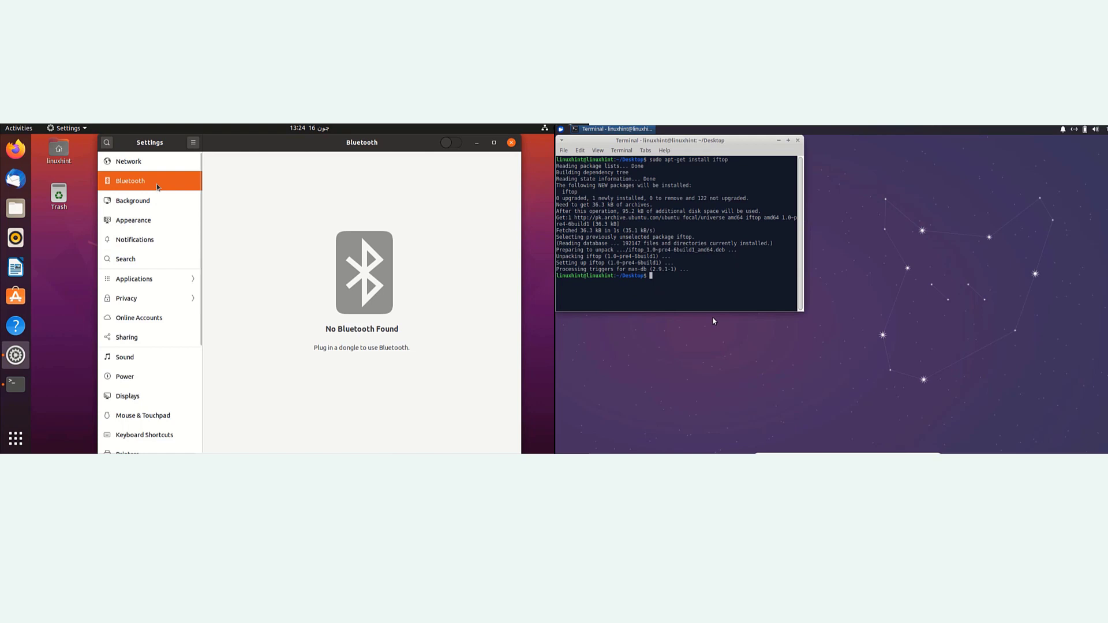
{"action": "left_click", "coordinate": [154, 201]}
{"action": "scroll", "coordinate": [165, 346], "scroll_direction": "down", "scroll_amount": 3}
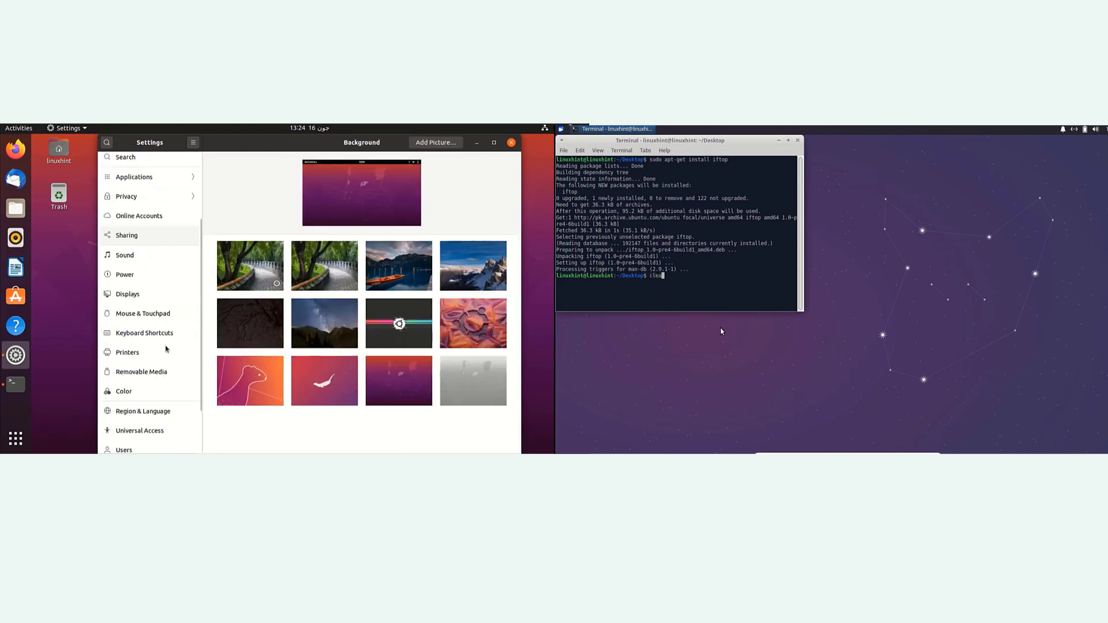
Step: Clear the Xubuntu terminal and start 'sudo iftop' there
{"action": "key", "text": "ctrl+l"}
{"action": "type", "text": "sud"}
{"action": "left_click", "coordinate": [155, 232]}
{"action": "type", "text": "o iftop"}
{"action": "left_click", "coordinate": [157, 217]}
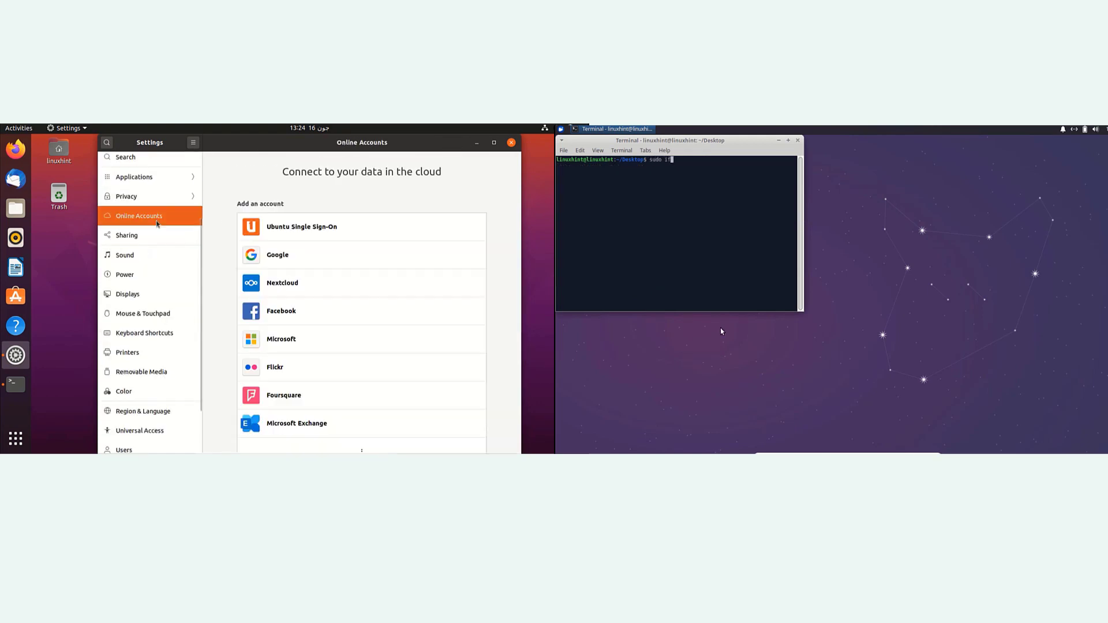
{"action": "key", "text": "Return"}
Step: Open the Sound page, raise the system volume, and hide the Xubuntu iftop terminal
{"action": "left_click", "coordinate": [163, 236]}
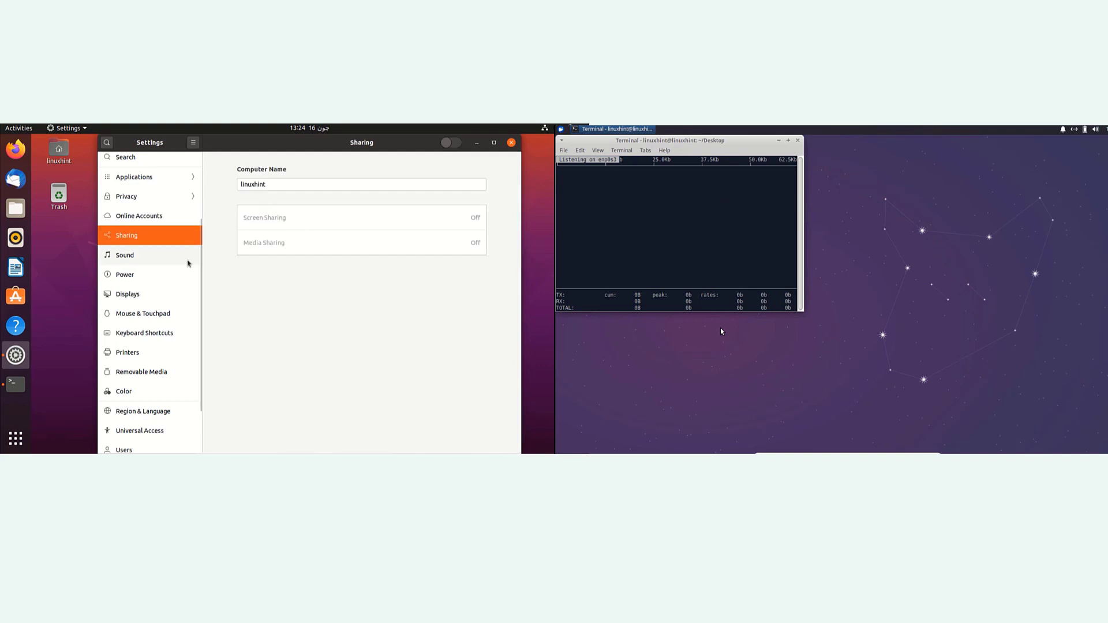
{"action": "left_click", "coordinate": [148, 256]}
{"action": "scroll", "coordinate": [285, 316], "scroll_direction": "up", "scroll_amount": 1}
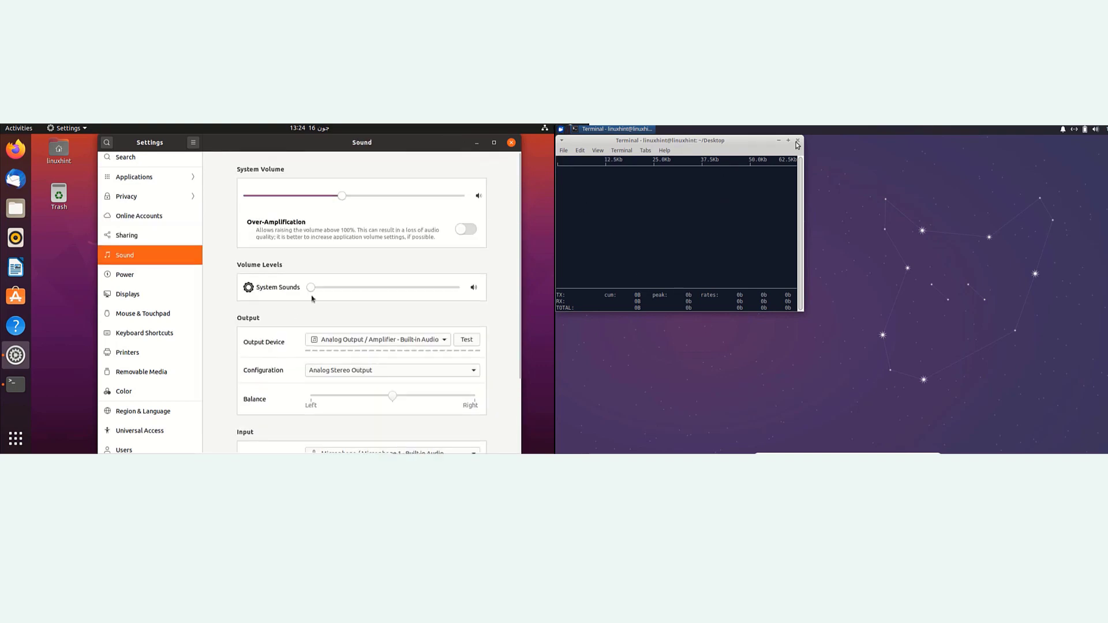
{"action": "left_click", "coordinate": [797, 141]}
{"action": "mouse_move", "coordinate": [341, 196]}
{"action": "left_mouse_down"}
{"action": "mouse_move", "coordinate": [312, 196]}
{"action": "mouse_move", "coordinate": [359, 195]}
{"action": "left_mouse_up"}
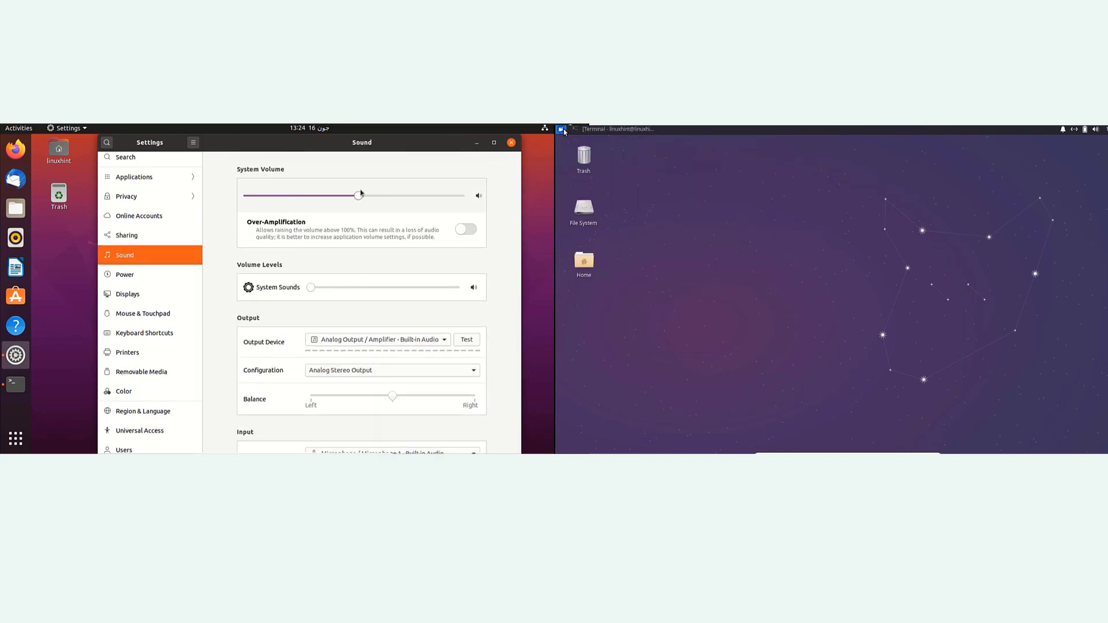
Step: Open the Power page leaving screen blanking at 5 minutes, and reposition the Xubuntu terminal
{"action": "left_click", "coordinate": [163, 275]}
{"action": "left_click", "coordinate": [560, 130]}
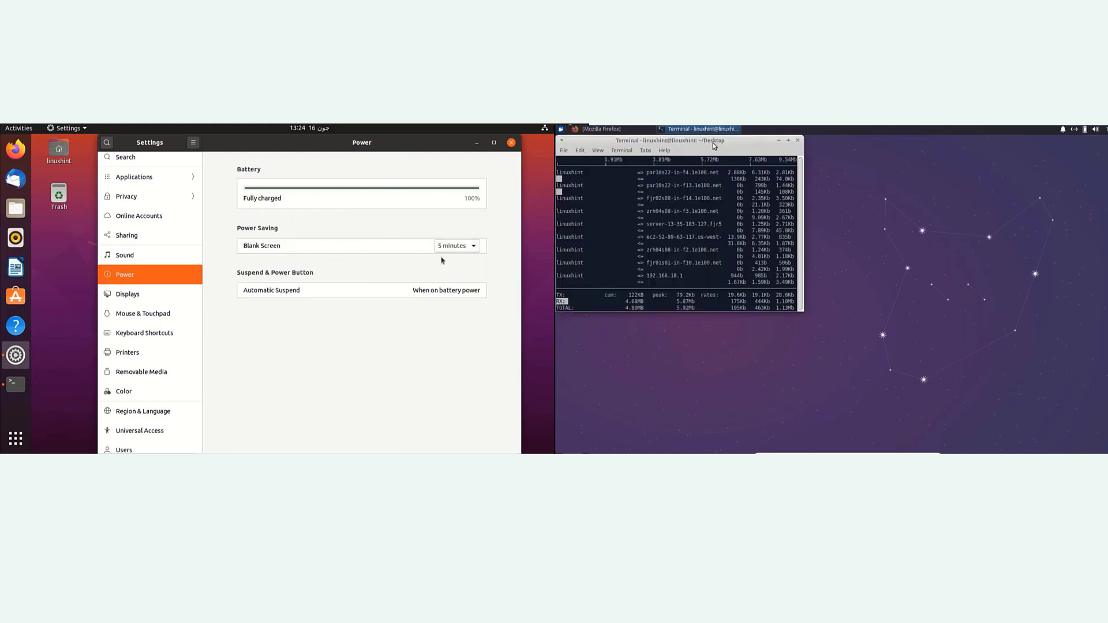
{"action": "left_click_drag", "start_coordinate": [714, 145], "coordinate": [720, 158]}
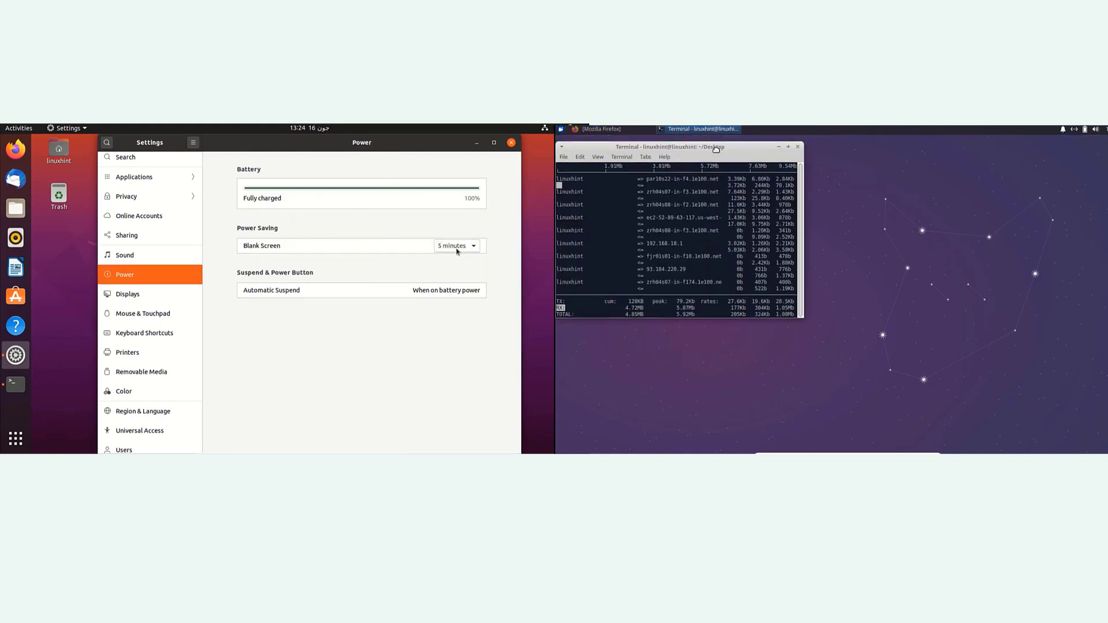
{"action": "left_click", "coordinate": [456, 246]}
{"action": "left_click", "coordinate": [424, 250]}
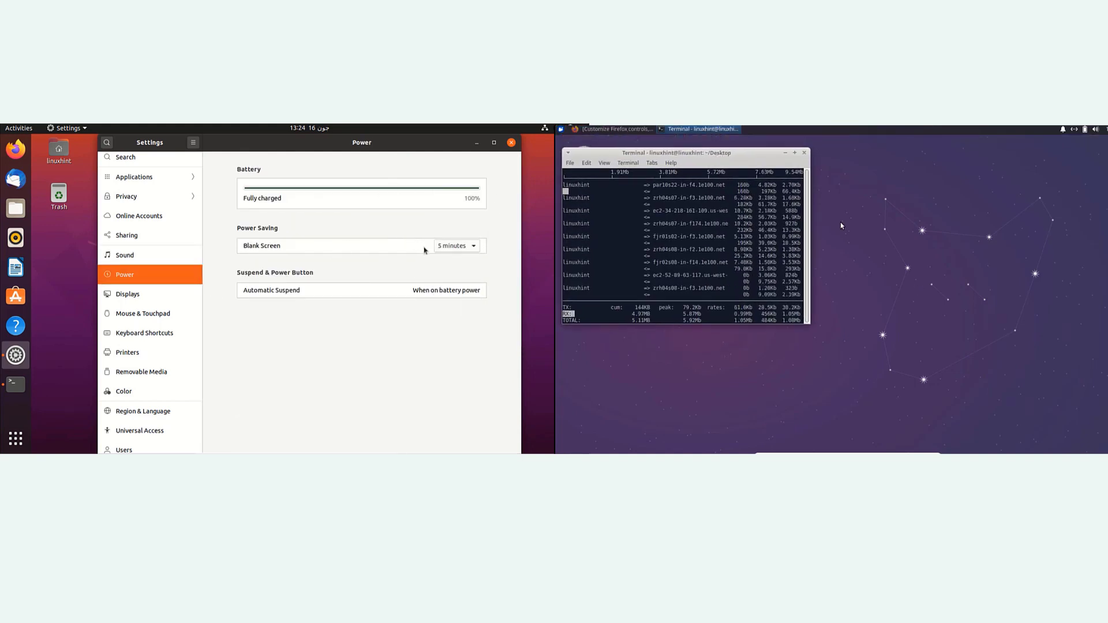
Step: Browse the Displays, Mouse & Touchpad, Keyboard Shortcuts, Printers, Removable Media and Color pages
{"action": "left_click", "coordinate": [164, 293]}
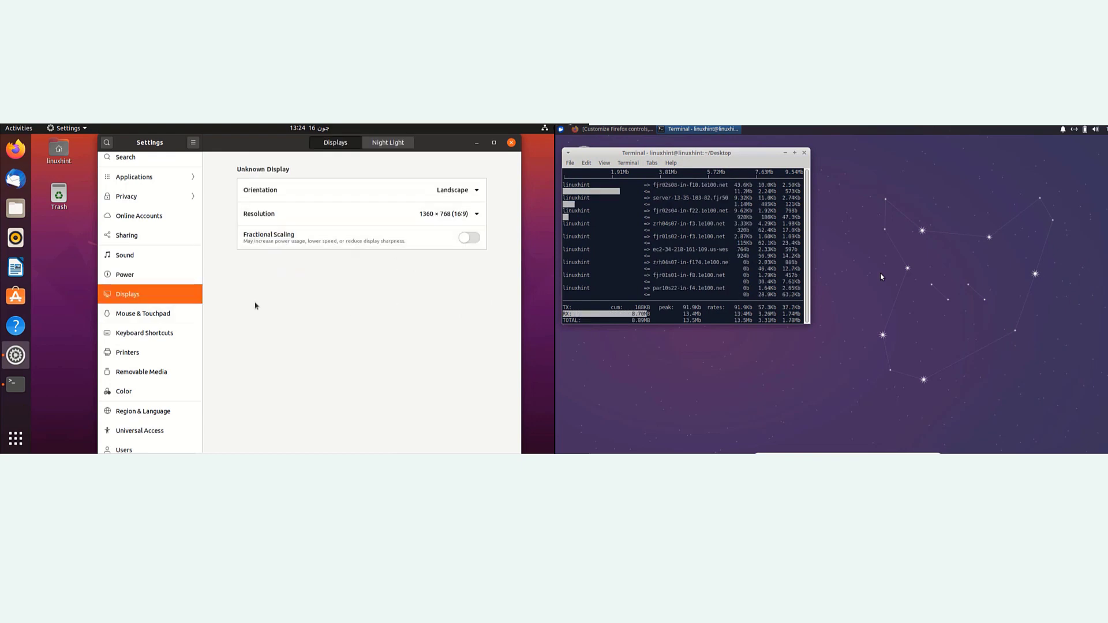
{"action": "left_click", "coordinate": [147, 316]}
{"action": "left_click", "coordinate": [150, 333]}
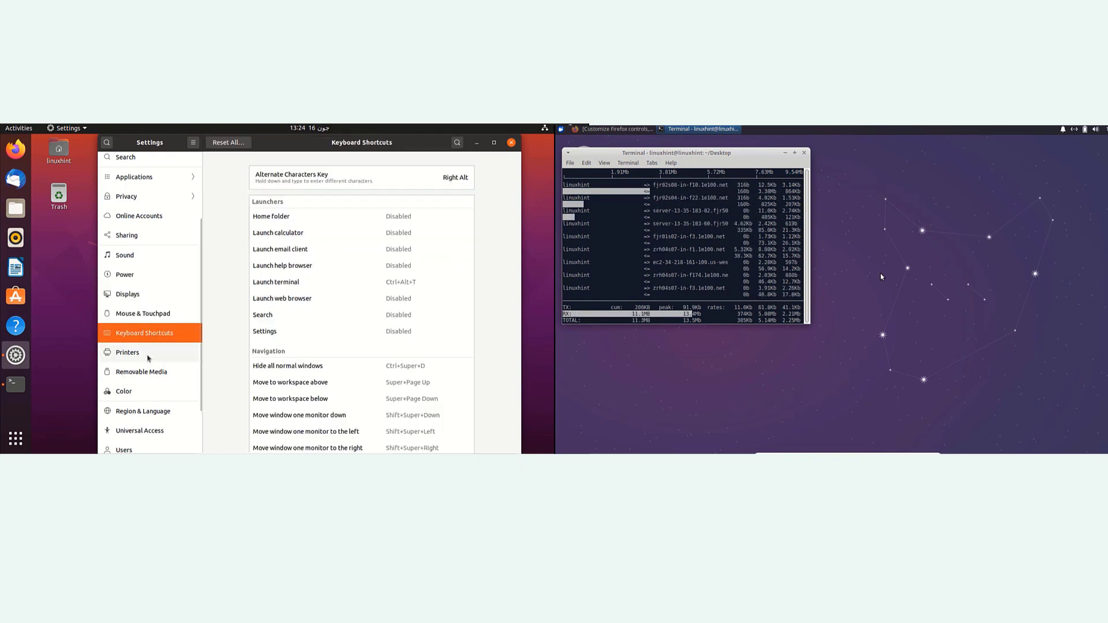
{"action": "left_click", "coordinate": [145, 353]}
{"action": "left_click", "coordinate": [143, 372]}
{"action": "left_click", "coordinate": [144, 387]}
{"action": "scroll", "coordinate": [145, 402], "scroll_direction": "down", "scroll_amount": 2}
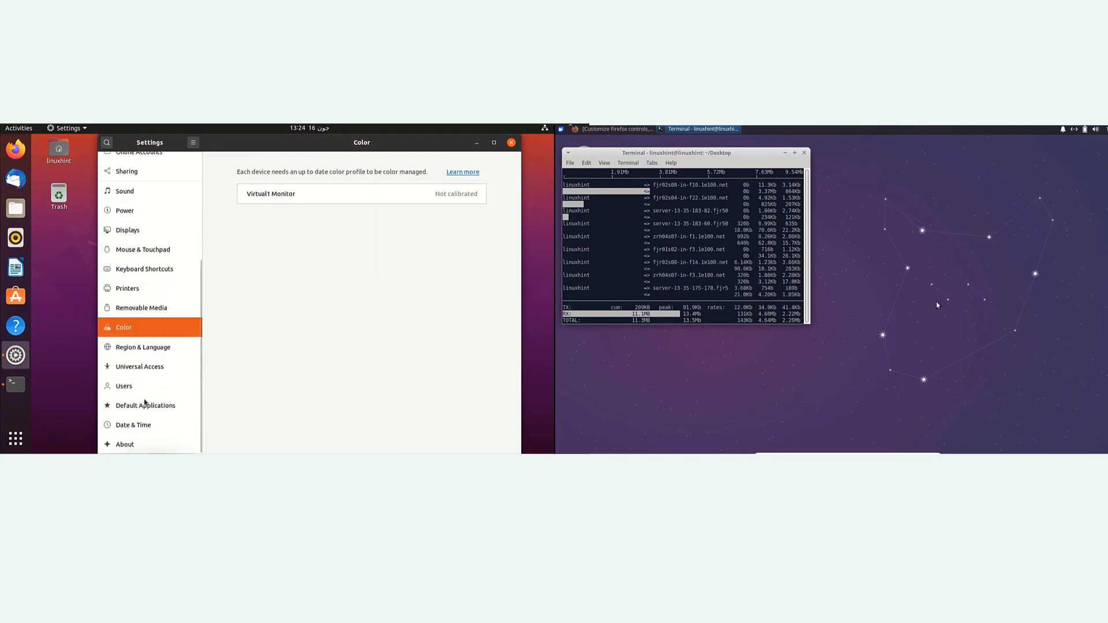
Step: Continue through Region & Language, Universal Access and Users to Default Applications
{"action": "left_click", "coordinate": [149, 349]}
{"action": "left_click", "coordinate": [148, 368]}
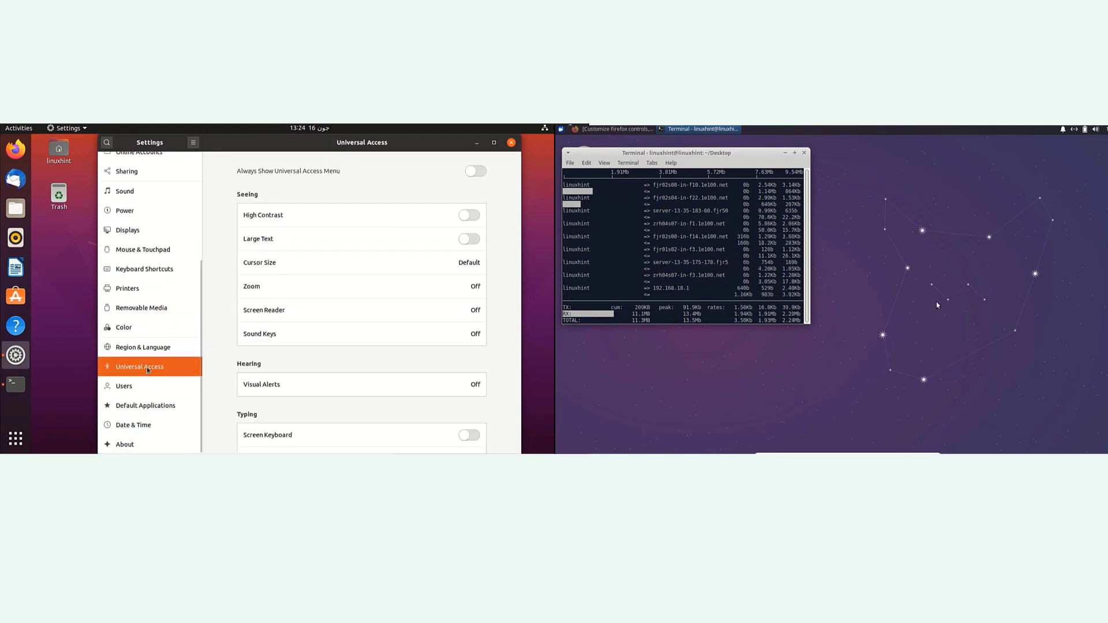
{"action": "scroll", "coordinate": [227, 360], "scroll_direction": "up", "scroll_amount": 5}
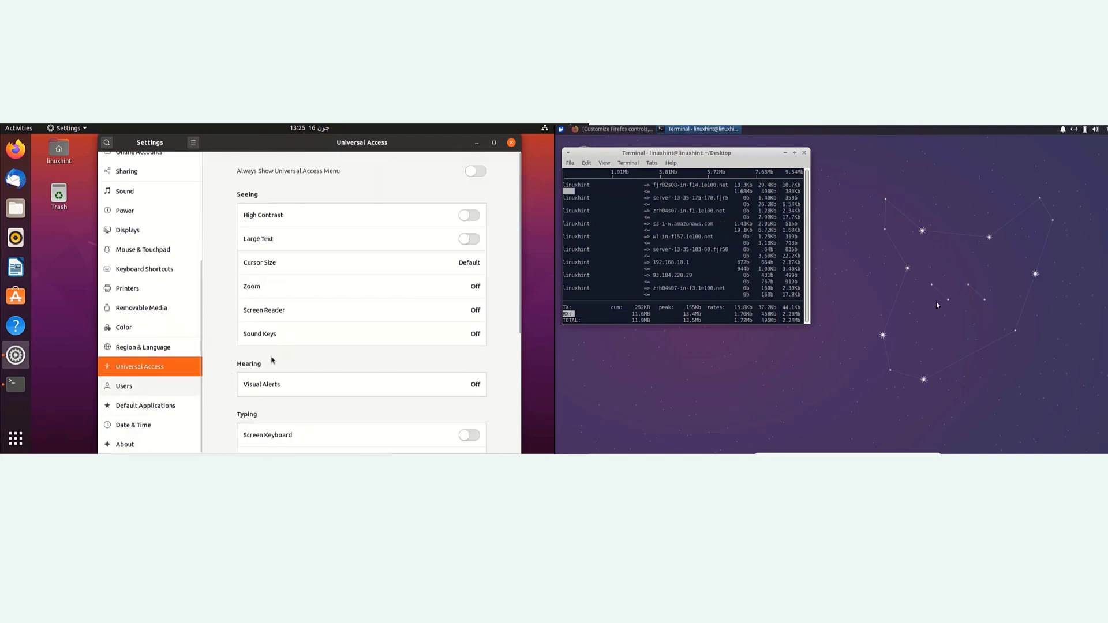
{"action": "left_click", "coordinate": [138, 386]}
{"action": "left_click", "coordinate": [144, 406]}
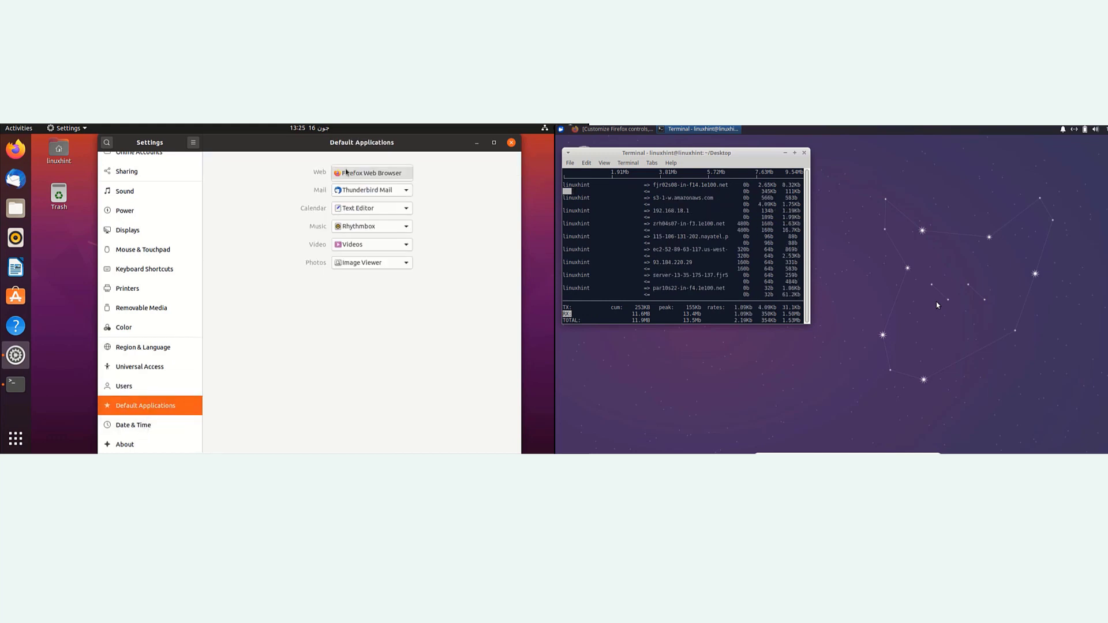
Step: Close Settings and run 'sudo apt get update' in Ubuntu Terminal, entering the password
{"action": "left_click", "coordinate": [511, 143]}
{"action": "type", "text": "sudo"}
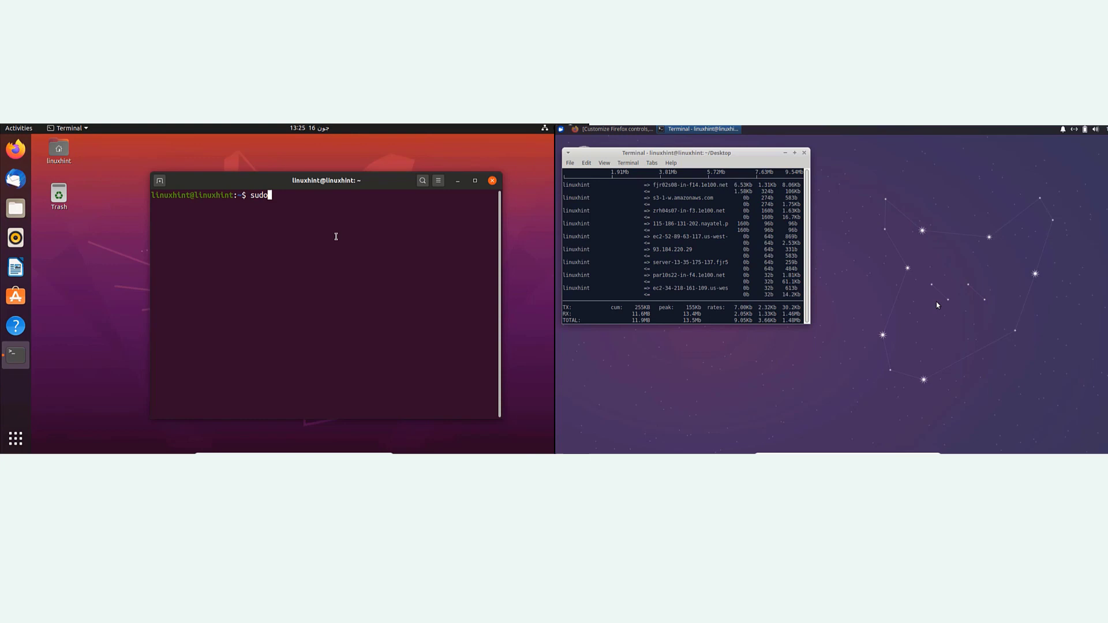
{"action": "type", "text": " apt"}
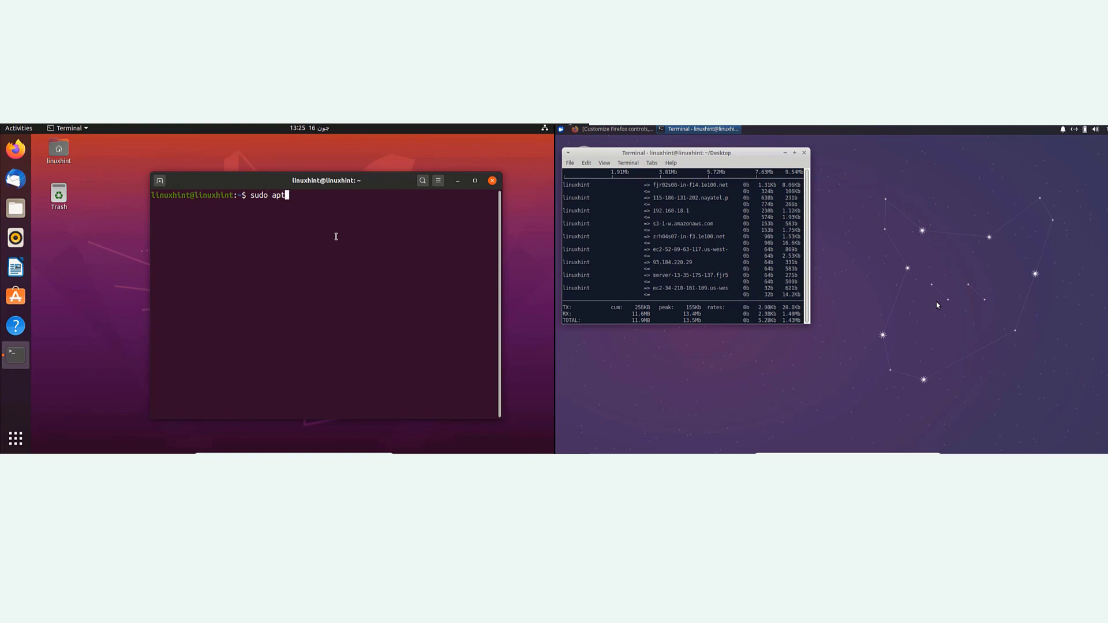
{"action": "type", "text": " get update"}
{"action": "key", "text": "Return"}
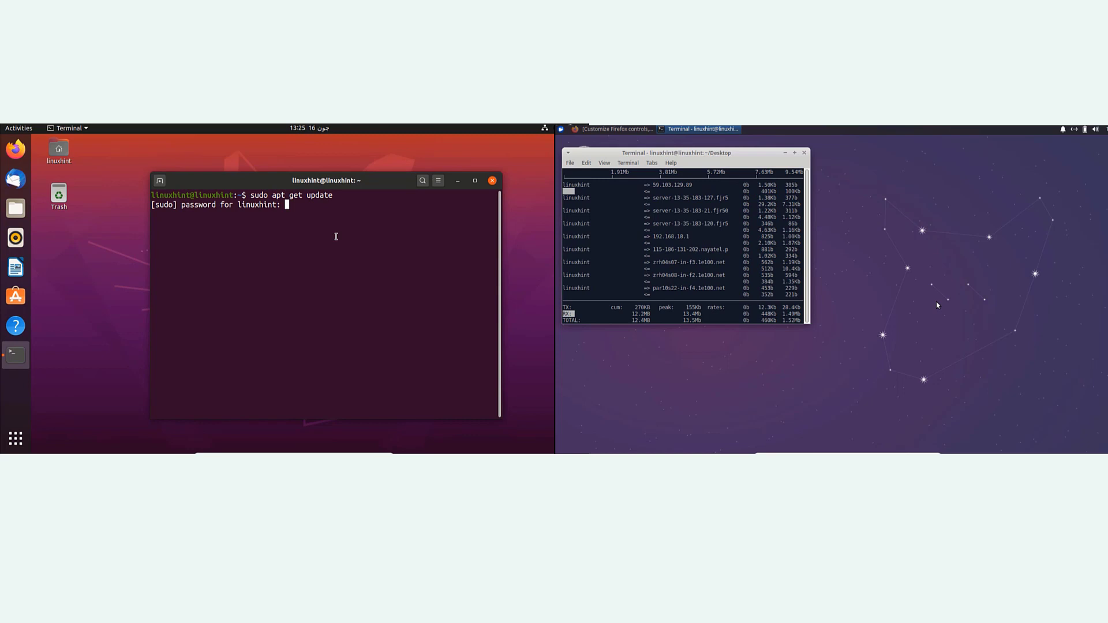
{"action": "key", "text": "Return"}
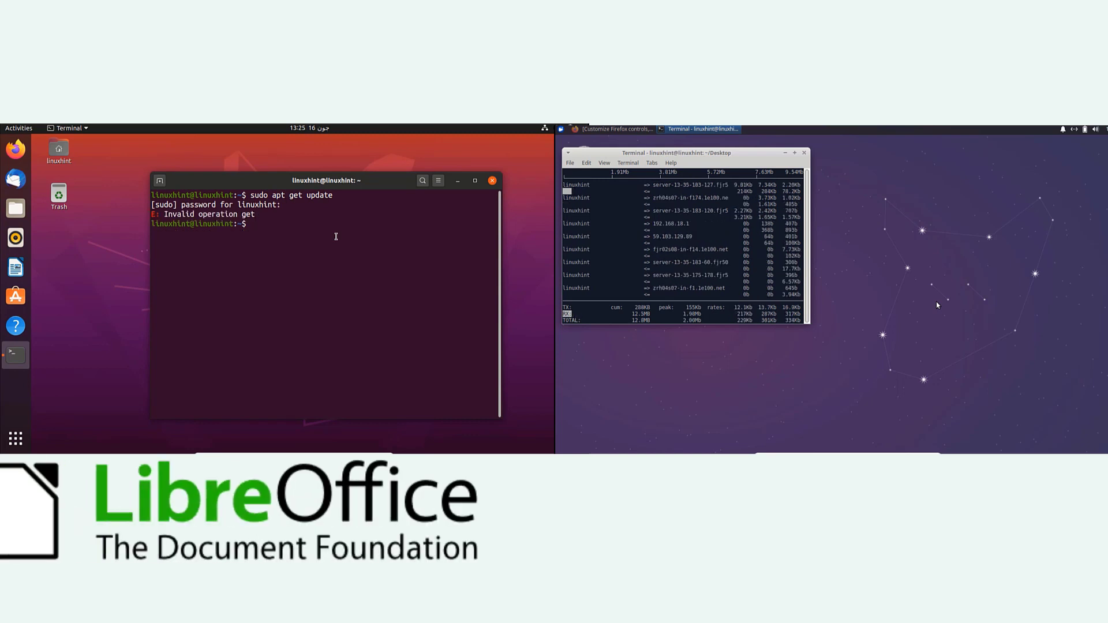
Step: Clear the terminal and run the corrected 'sudo apt-get update'
{"action": "key", "text": "Up"}
{"action": "key", "text": "BackSpace"}
{"action": "key", "text": "BackSpace"}
{"action": "key", "text": "BackSpace"}
{"action": "key", "text": "BackSpace"}
{"action": "key", "text": "BackSpace"}
{"action": "key", "text": "BackSpace"}
{"action": "key", "text": "BackSpace"}
{"action": "key", "text": "BackSpace"}
{"action": "key", "text": "BackSpace"}
{"action": "key", "text": "BackSpace"}
{"action": "key", "text": "BackSpace"}
{"action": "key", "text": "BackSpace"}
{"action": "key", "text": "BackSpace"}
{"action": "key", "text": "BackSpace"}
{"action": "key", "text": "BackSpace"}
{"action": "key", "text": "BackSpace"}
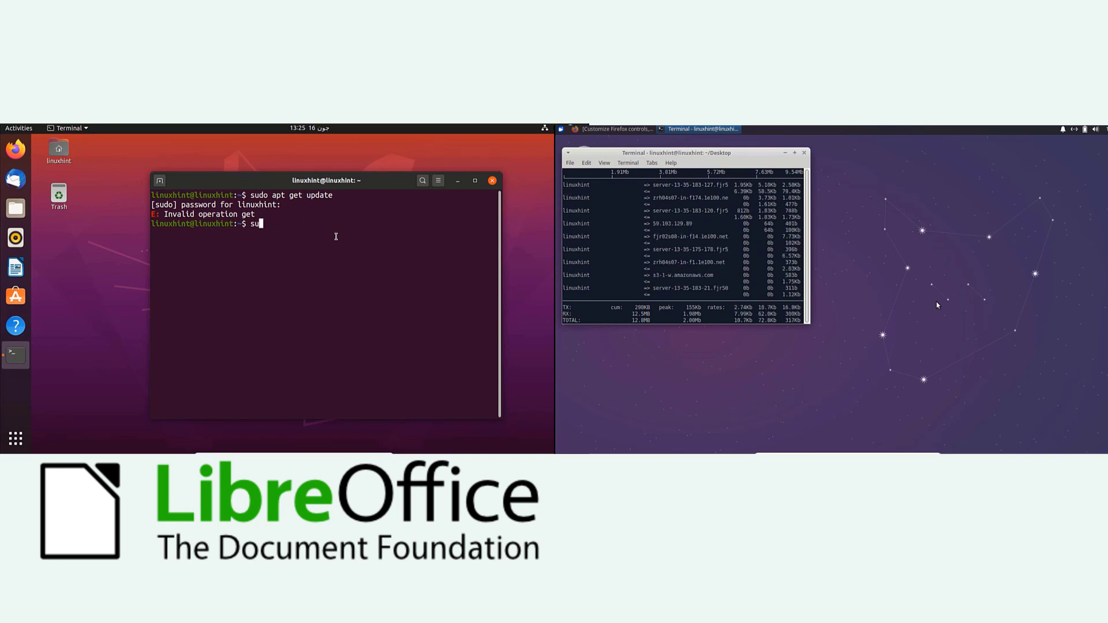
{"action": "type", "text": "lear"}
{"action": "key", "text": "Return"}
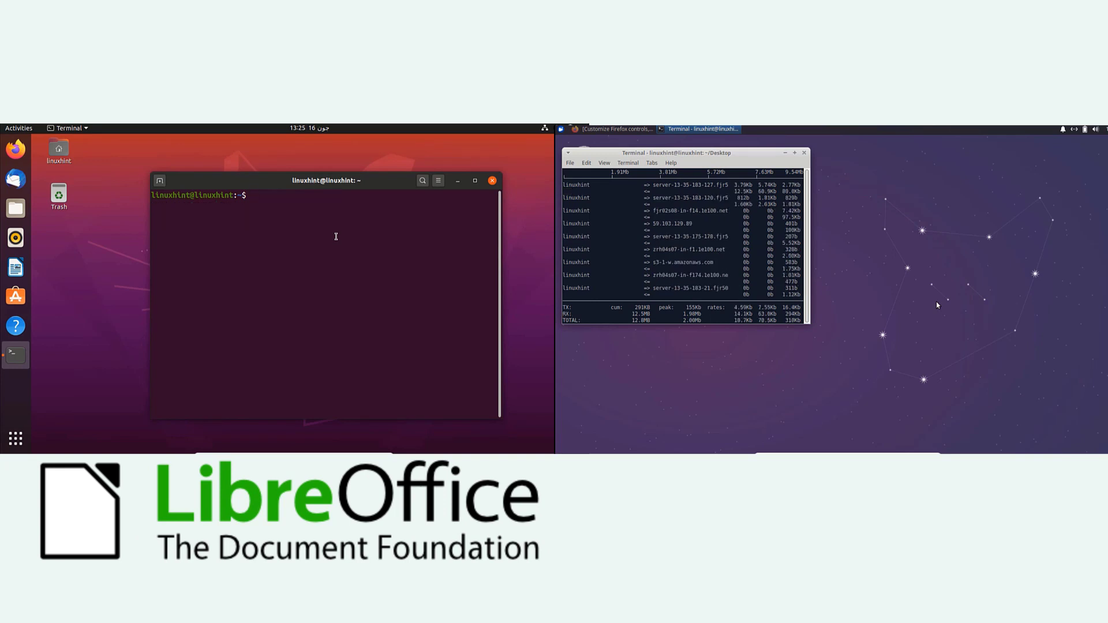
{"action": "type", "text": "sudo "}
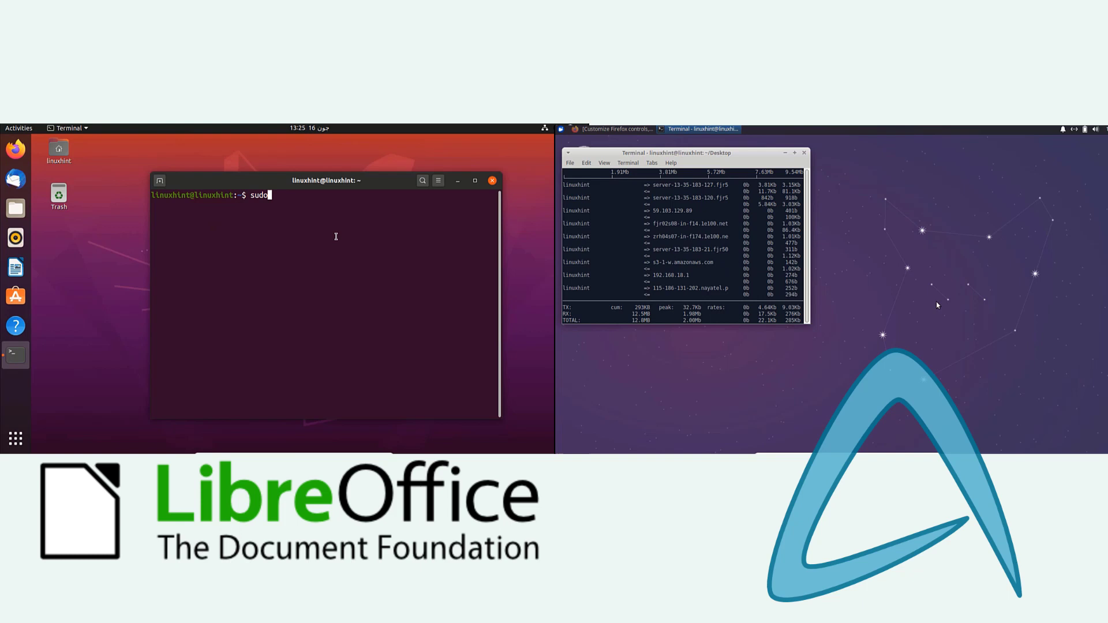
{"action": "type", "text": "apt-get u"}
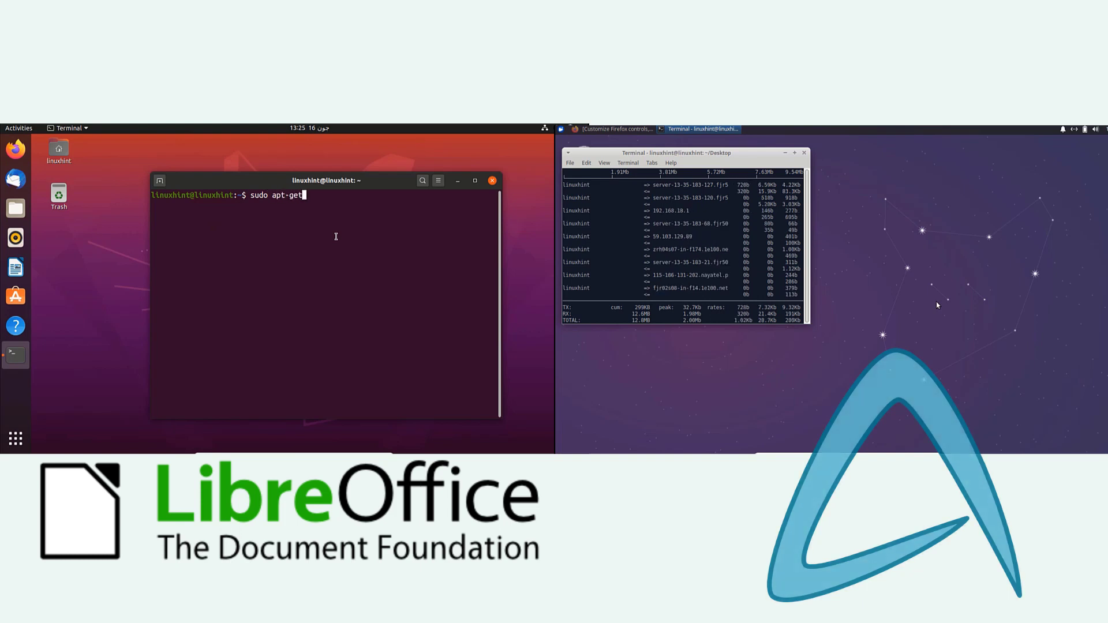
{"action": "type", "text": "pdate"}
{"action": "key", "text": "Return"}
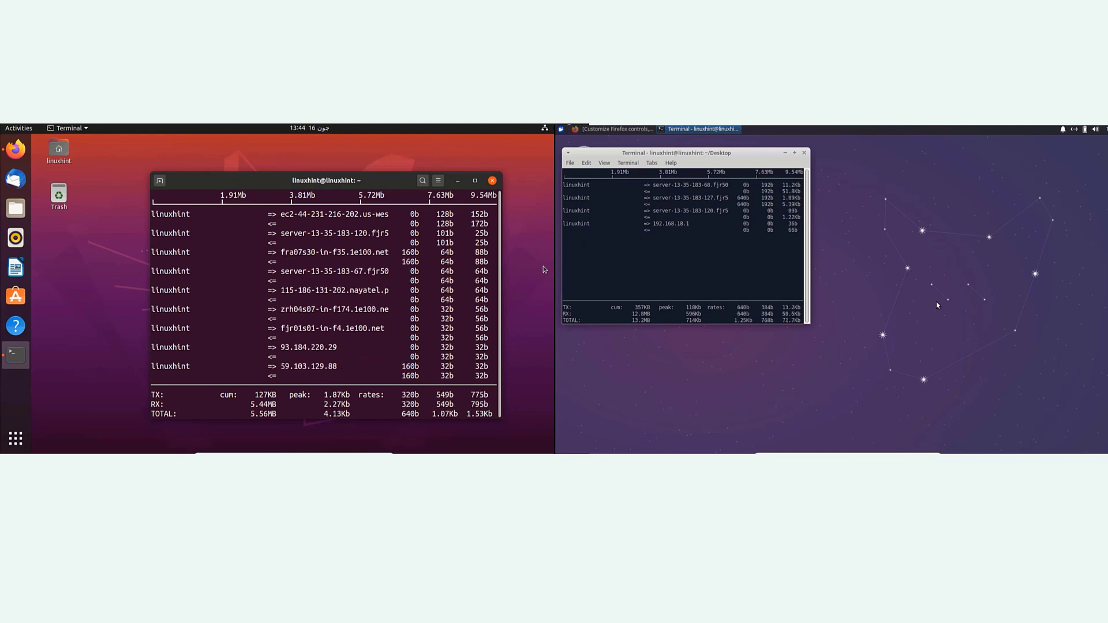
Step: Watch Ubuntu's iftop per-host traffic alongside Xubuntu's iftop display
{"action": "key", "text": "Escape"}
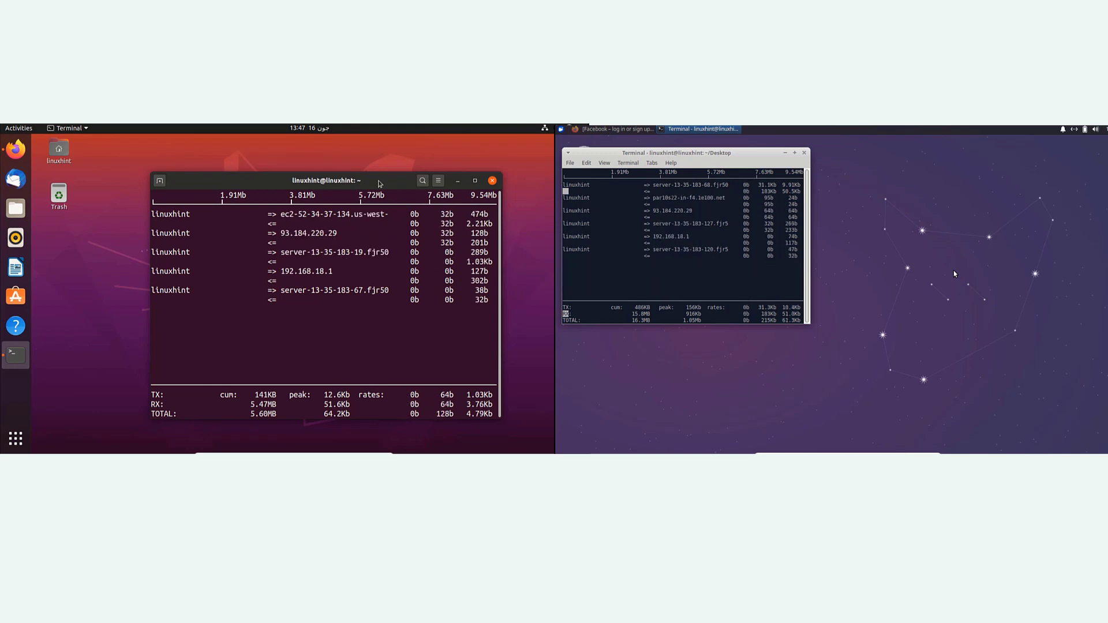
{"action": "left_click", "coordinate": [1082, 320]}
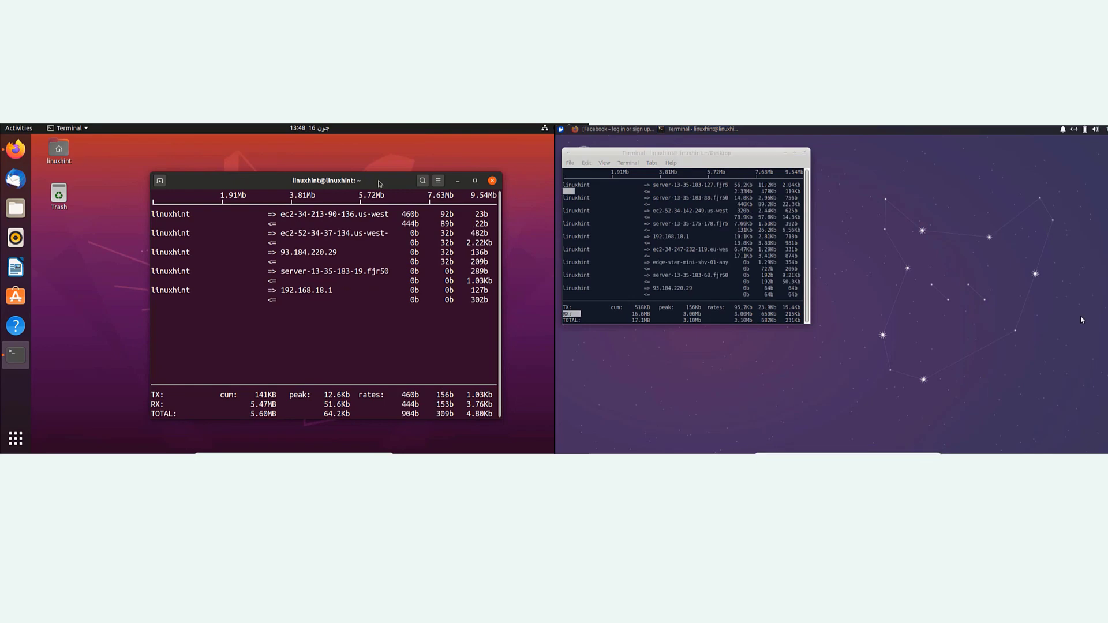